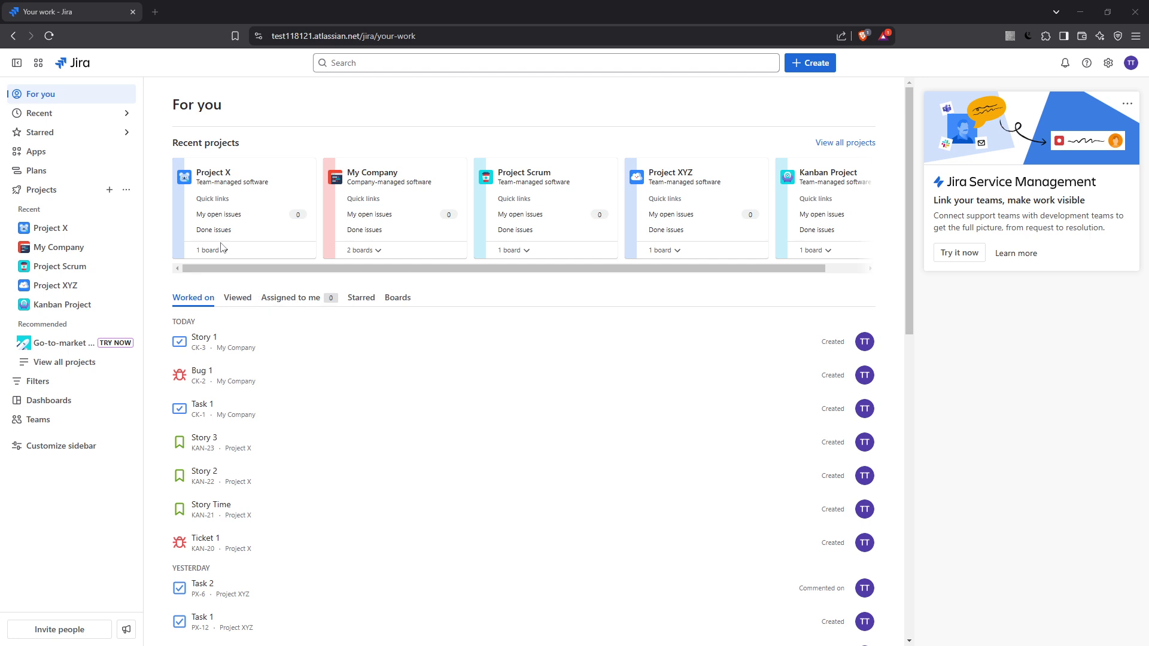
Start a new Kanban-type board under My Company from the sidebar's Create a board menu.
{"action": "left_click", "coordinate": [57, 196]}
{"action": "left_click", "coordinate": [58, 196]}
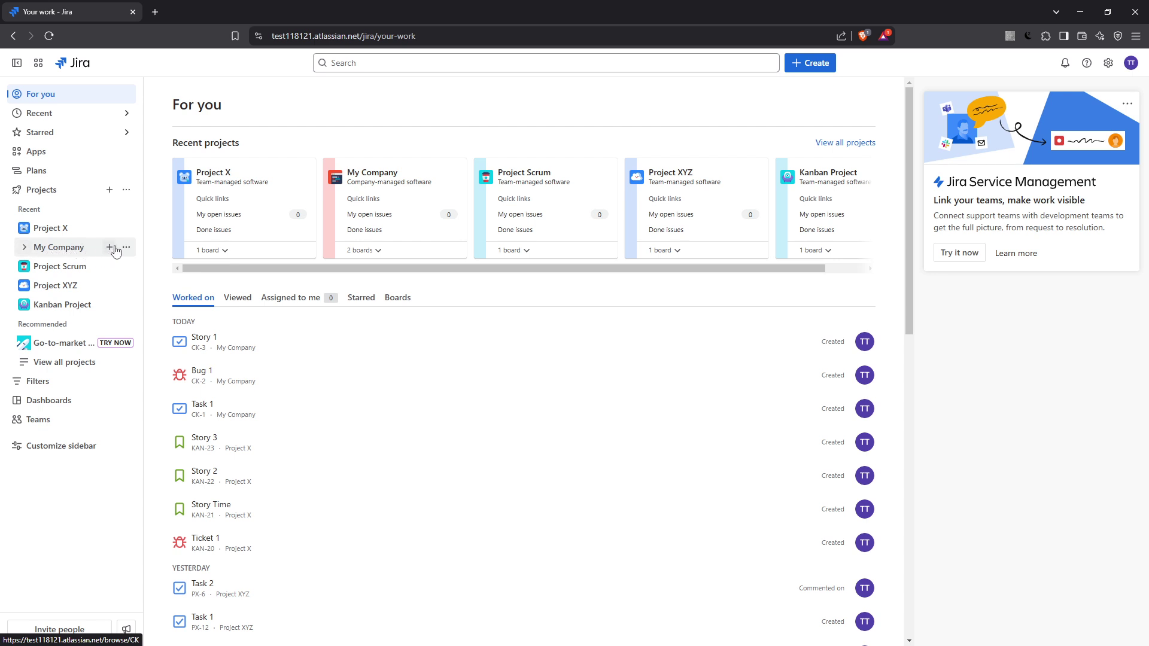
{"action": "mouse_move", "coordinate": [59, 247]}
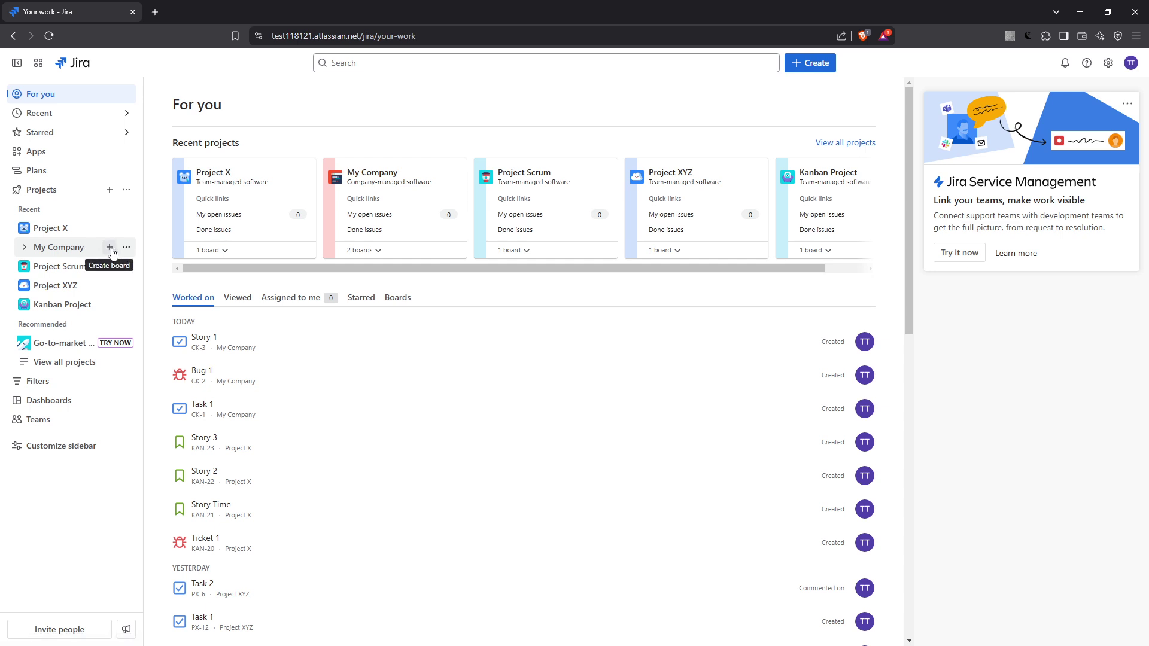
{"action": "left_click", "coordinate": [109, 248]}
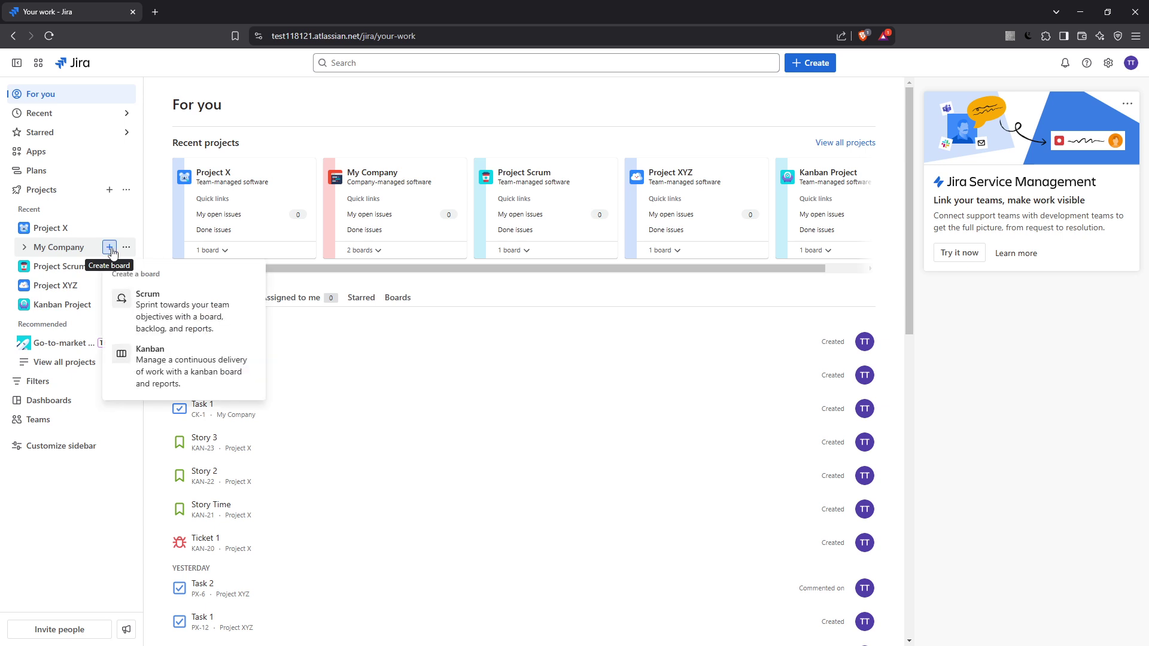
{"action": "left_click", "coordinate": [216, 377]}
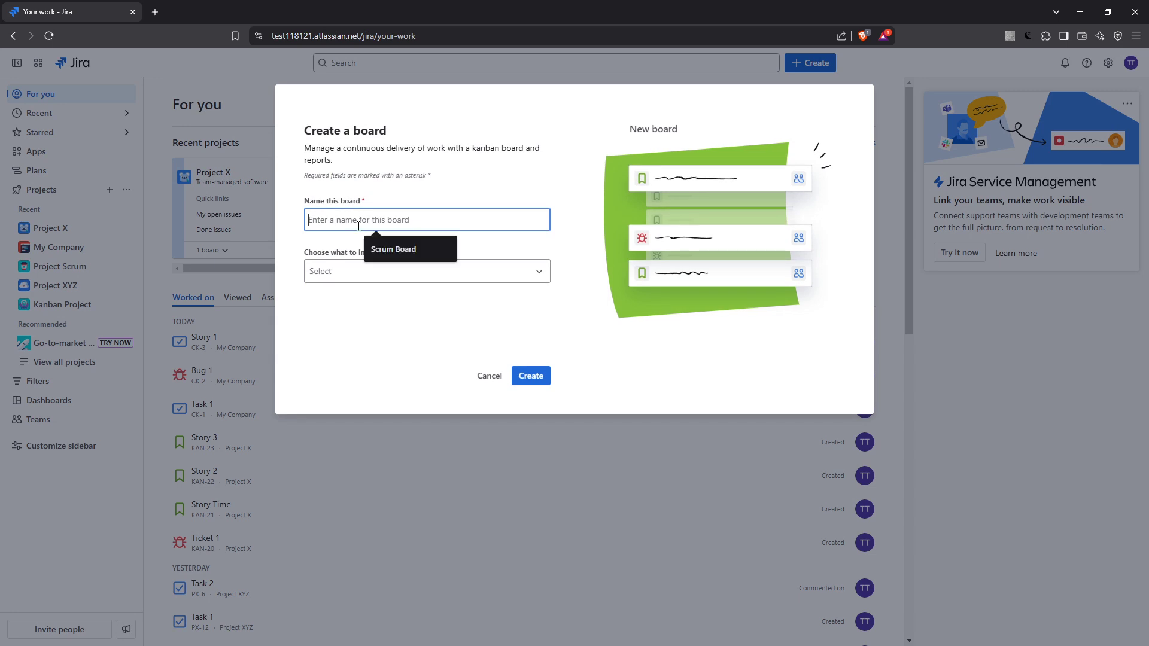
{"action": "type", "text": "K"}
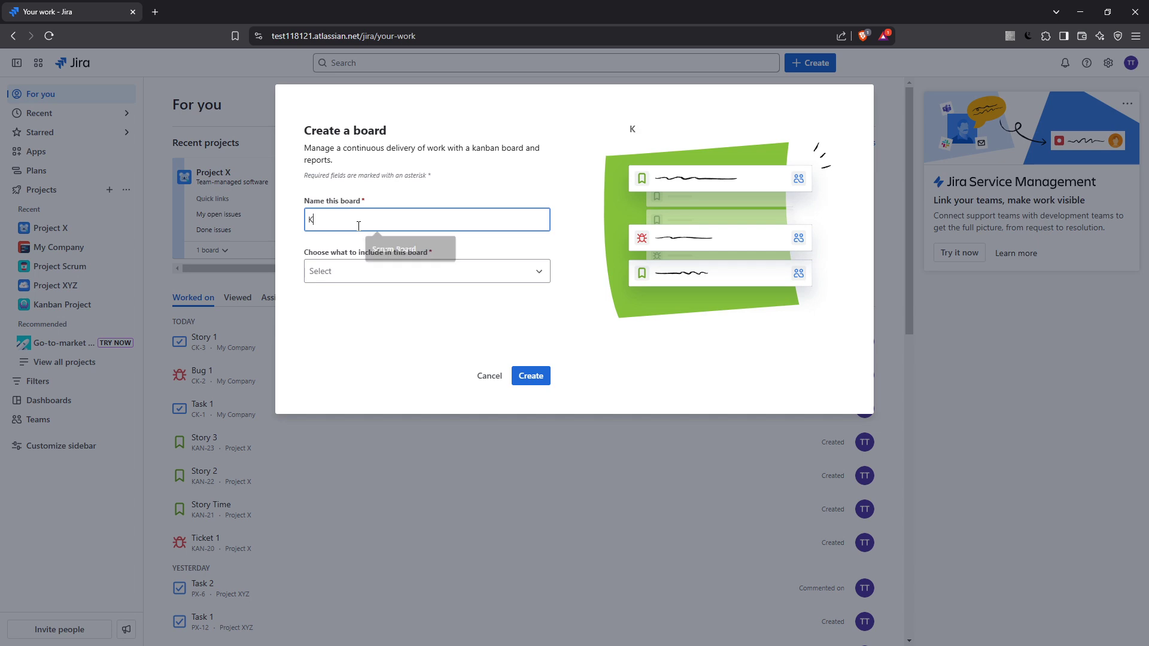
{"action": "type", "text": "anban "}
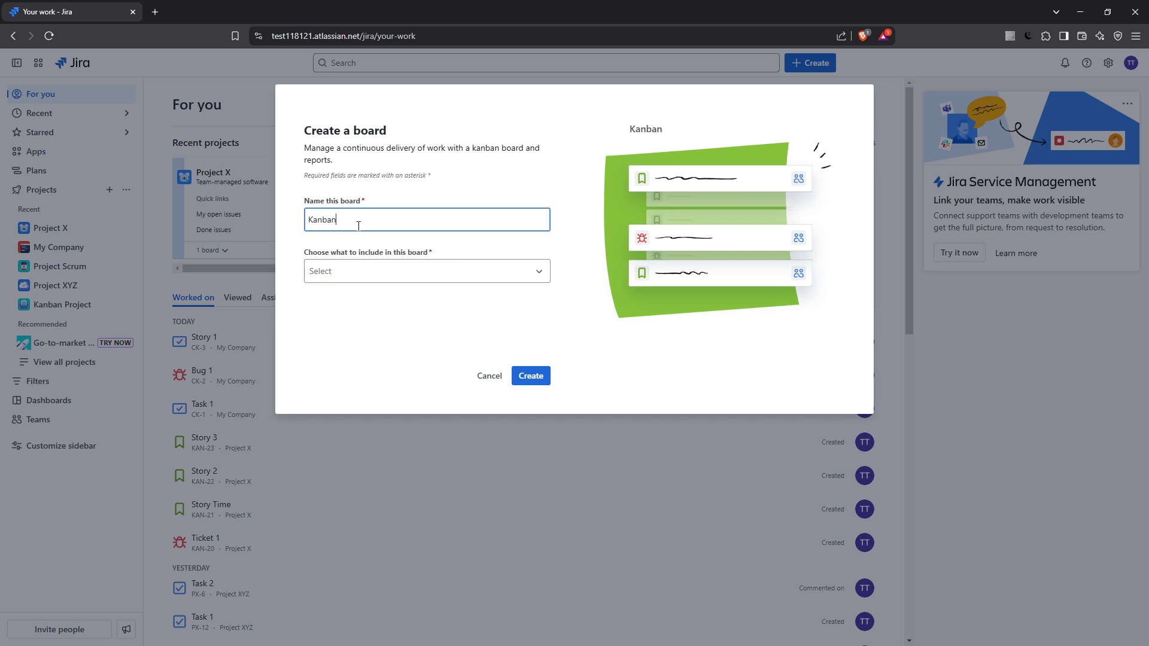
{"action": "type", "text": "Bo"}
{"action": "type", "text": "ard "}
{"action": "type", "text": "2"}
Set the board contents to 'All issues from your project'.
{"action": "left_click", "coordinate": [531, 276]}
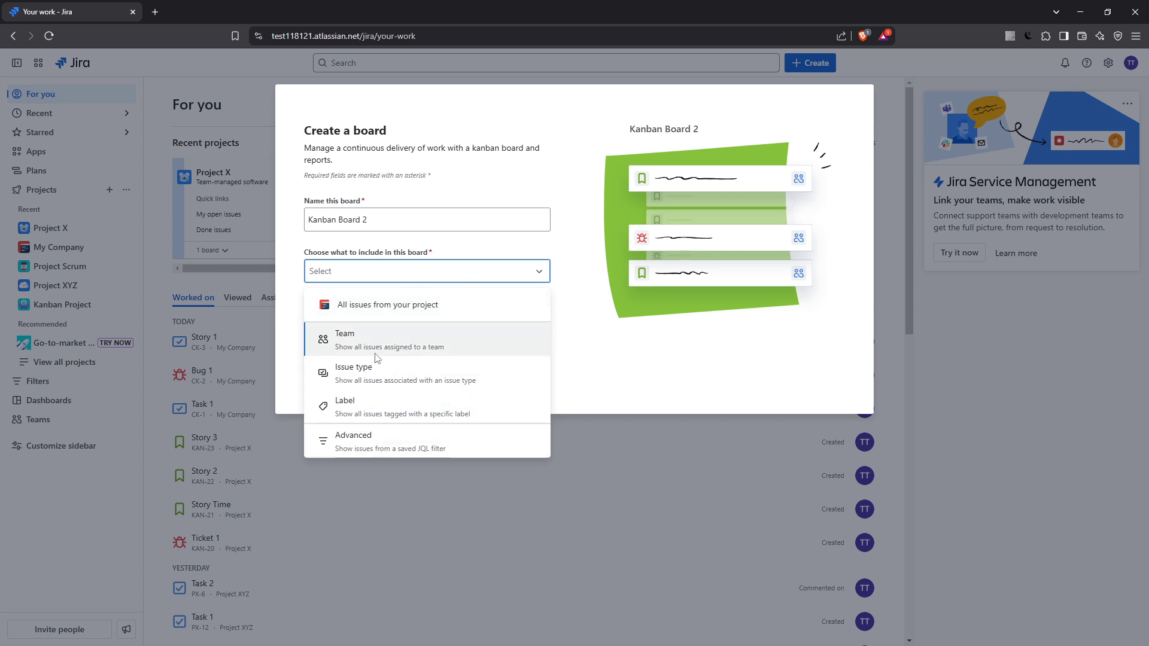
{"action": "left_click", "coordinate": [409, 305]}
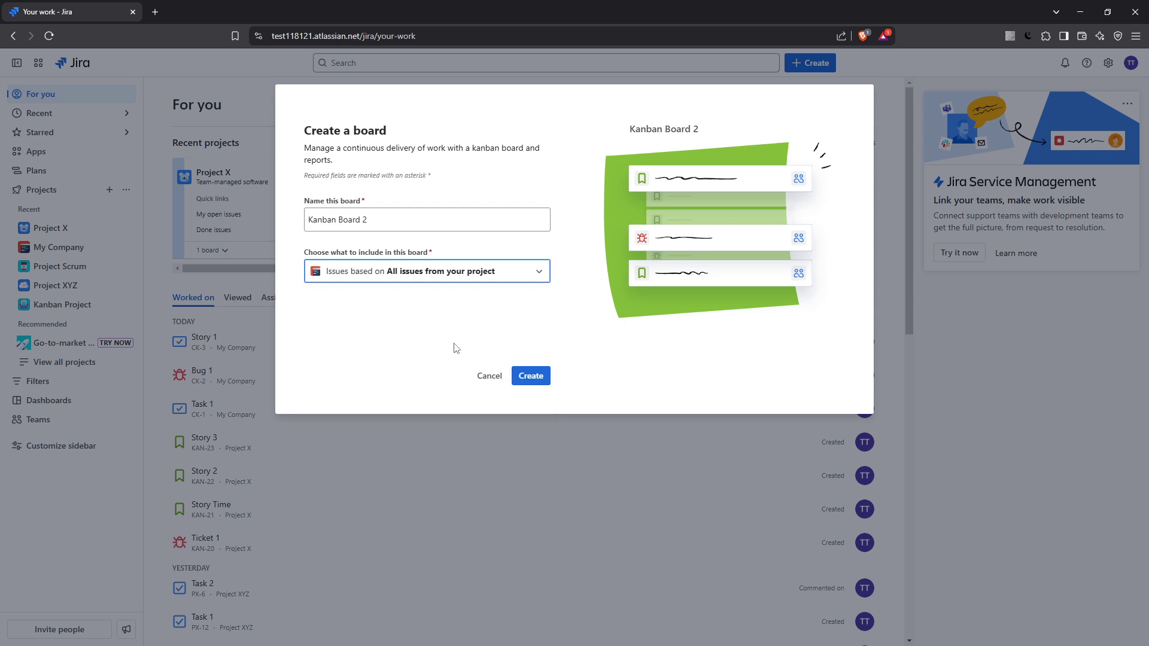
Submit the Create a board form to create 'Kanban Board 2'.
{"action": "left_click", "coordinate": [535, 383]}
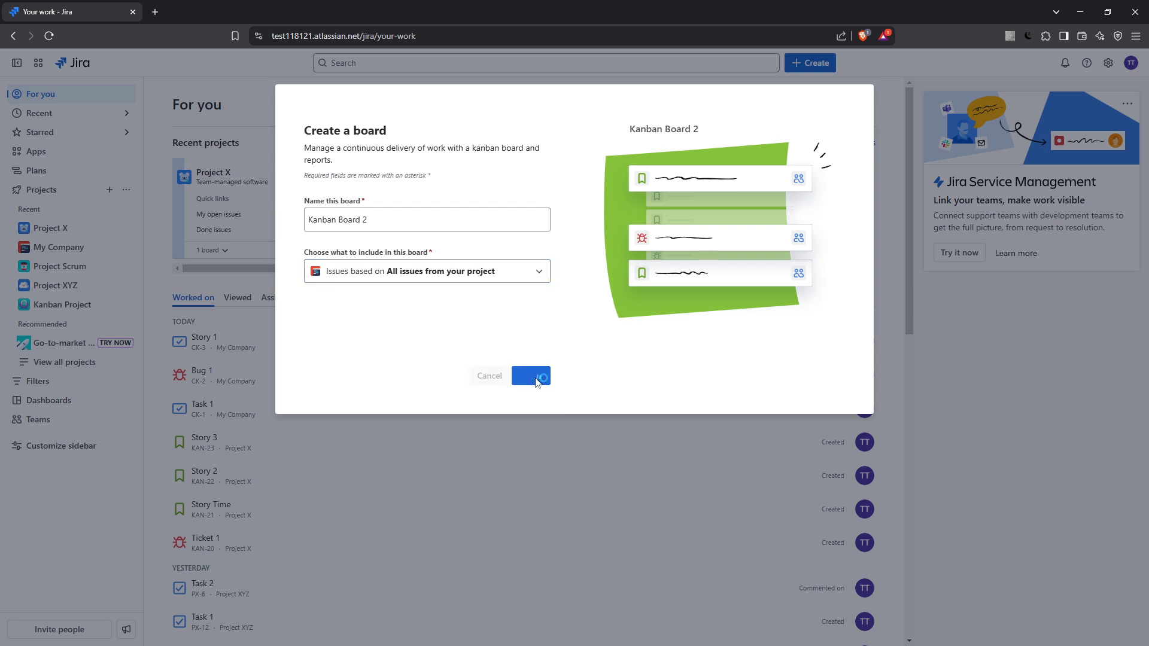